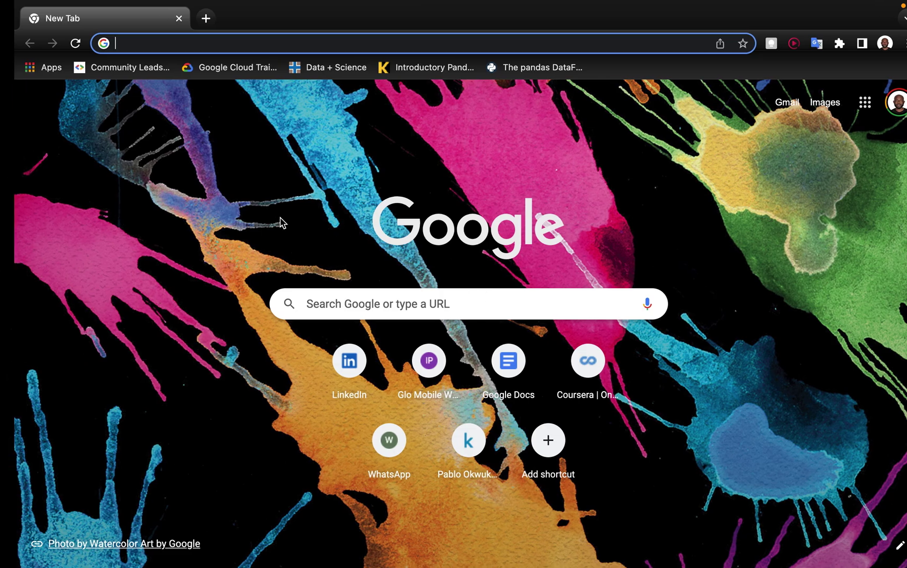
Step: Leave the full-screen Chrome tab and bring Anaconda Navigator to the front
key(super+Tab)
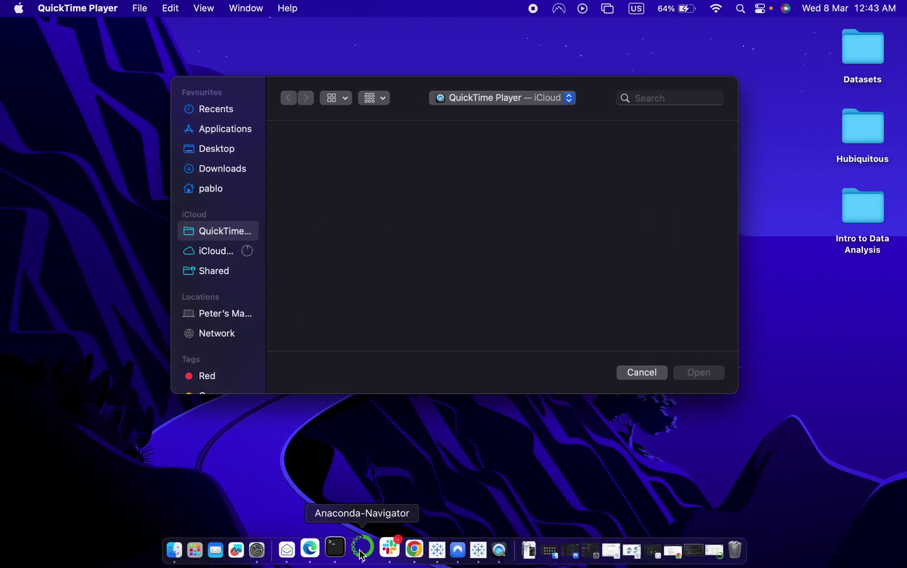
click(356, 550)
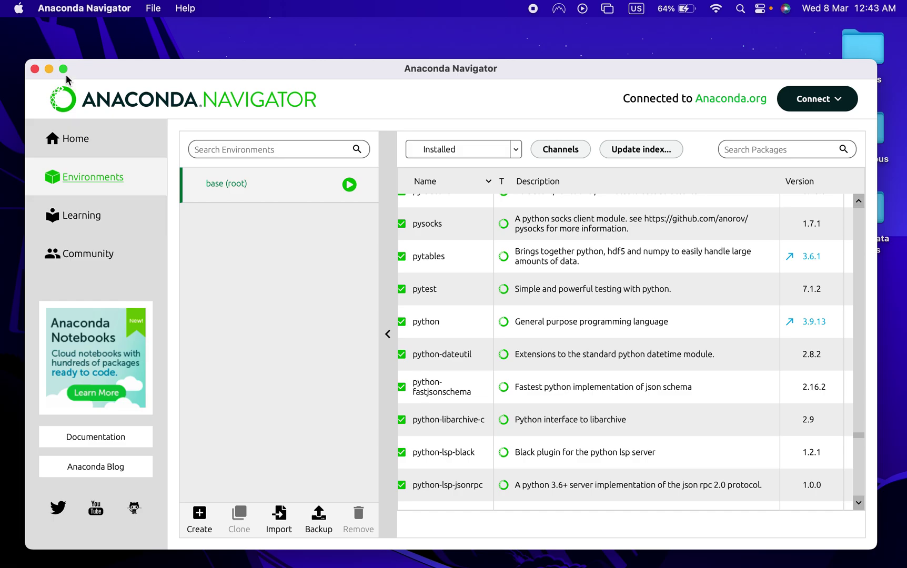
Step: Maximise Anaconda Navigator and launch Jupyter Notebook from the Home applications list
click(64, 69)
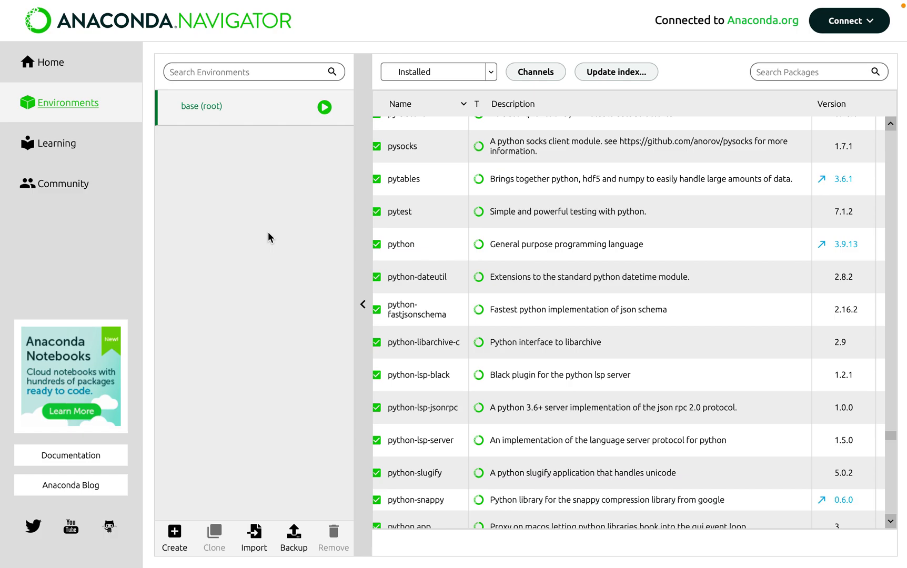
click(69, 68)
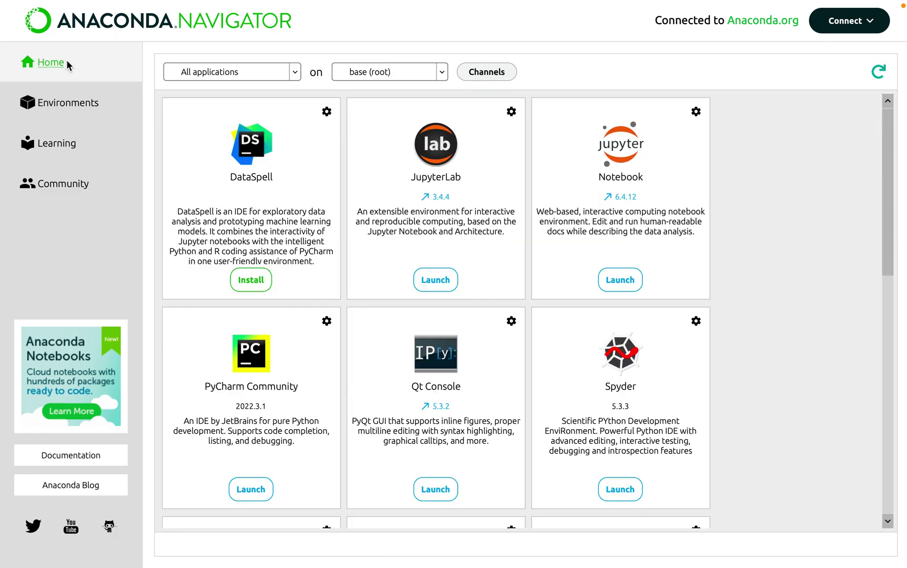
click(619, 280)
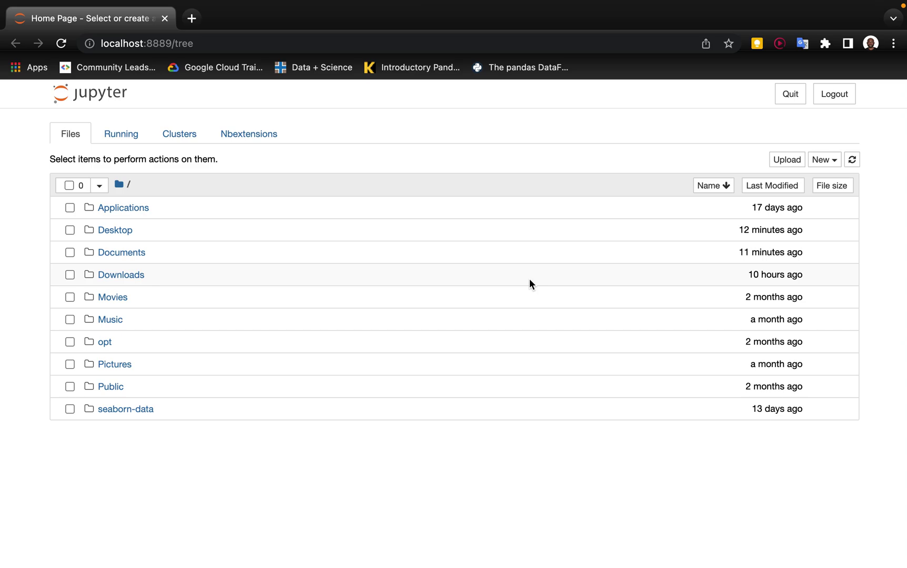
Step: In Finder, browse iCloud Drive > Documents into the GitHub folder
key(ctrl+Right)
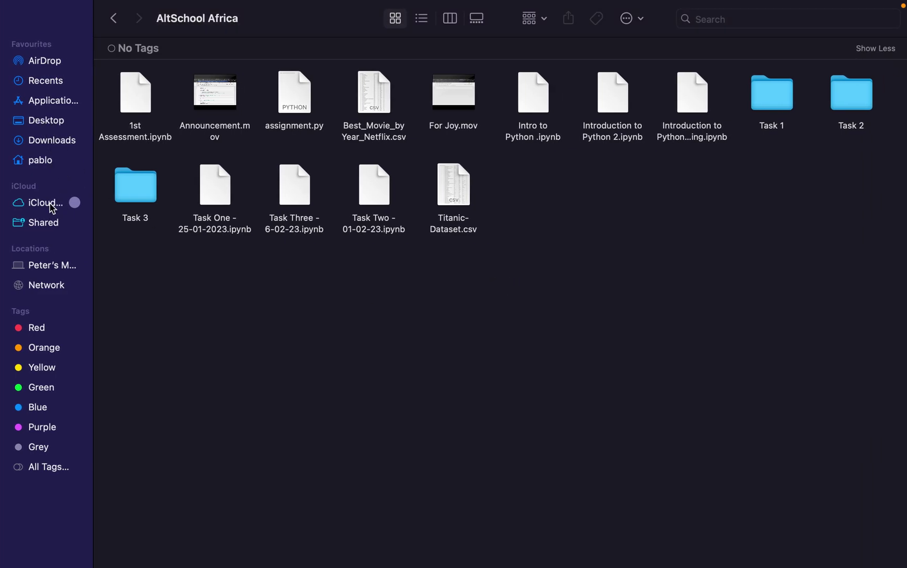
click(51, 208)
click(303, 105)
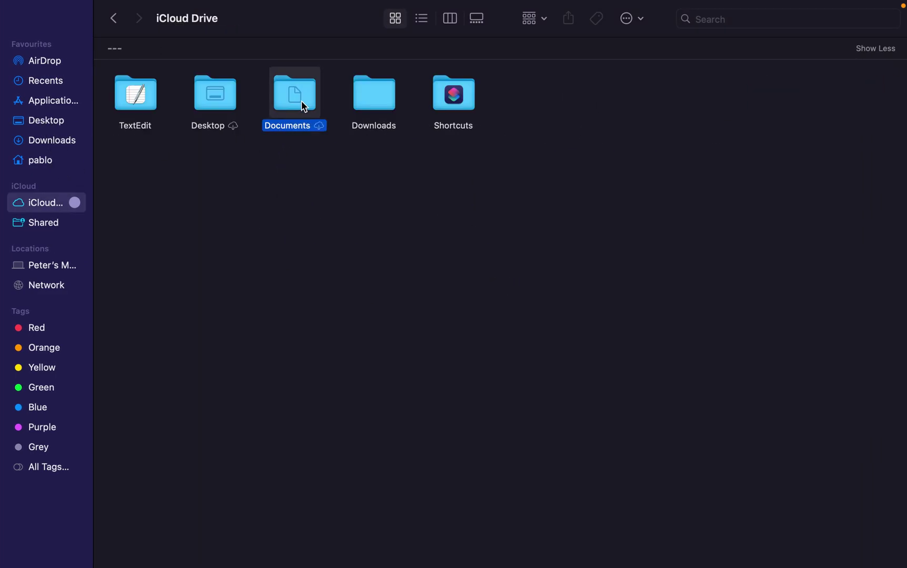
double_click(302, 104)
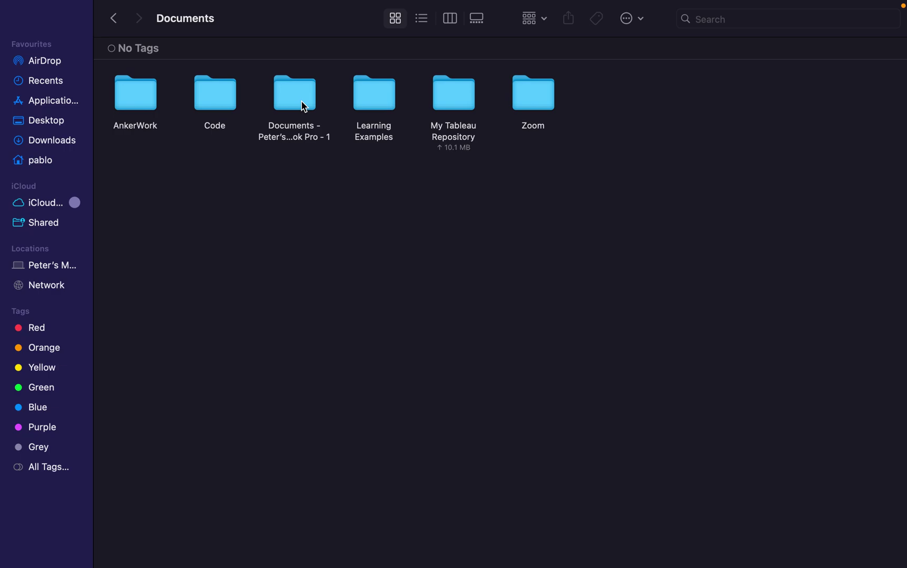
click(303, 104)
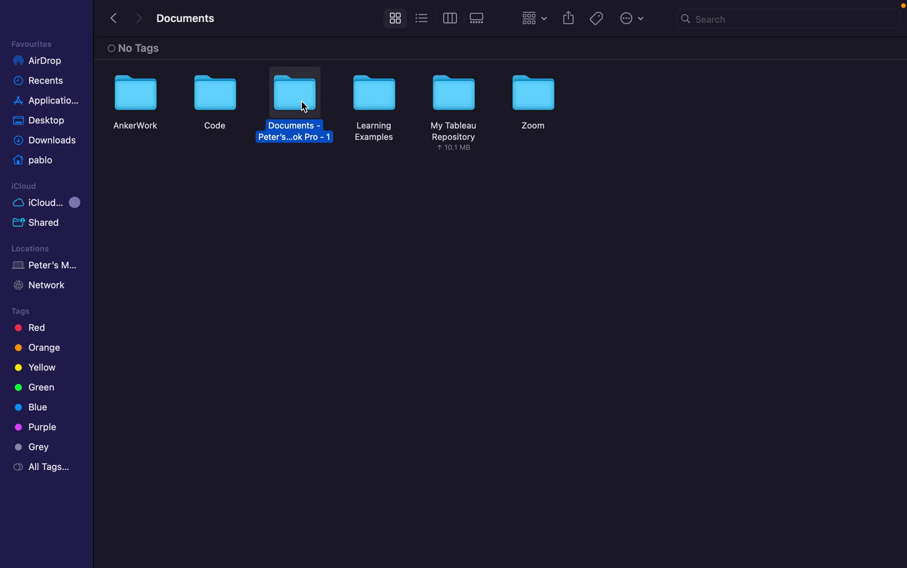
click(395, 353)
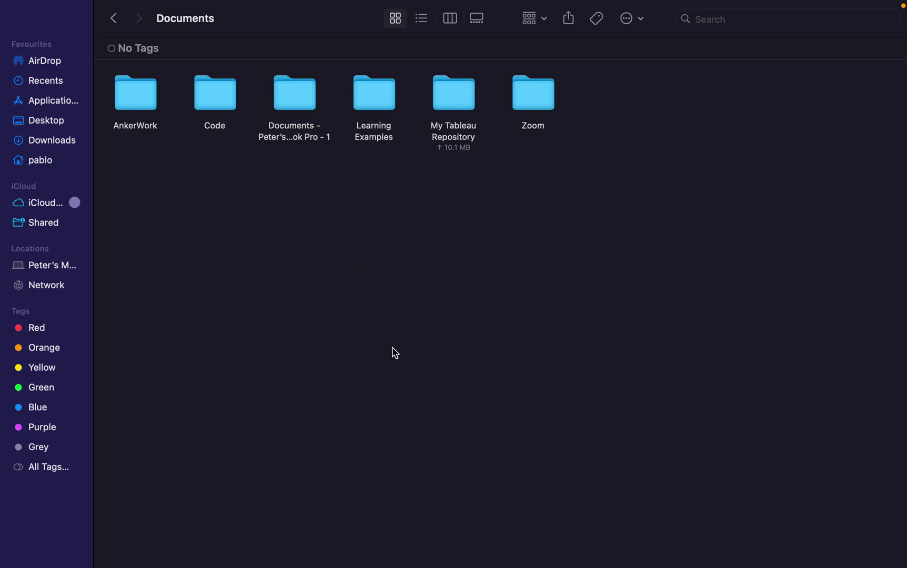
double_click(294, 106)
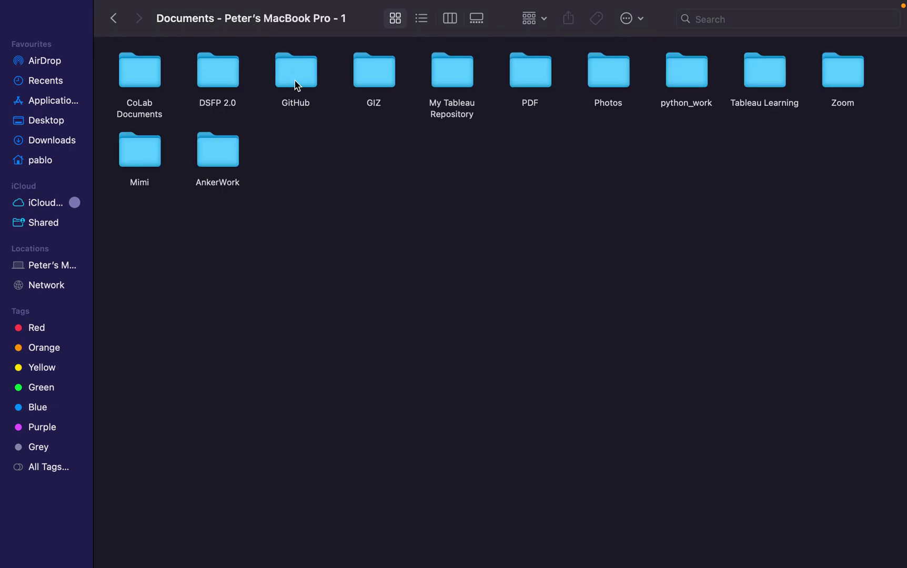
double_click(294, 83)
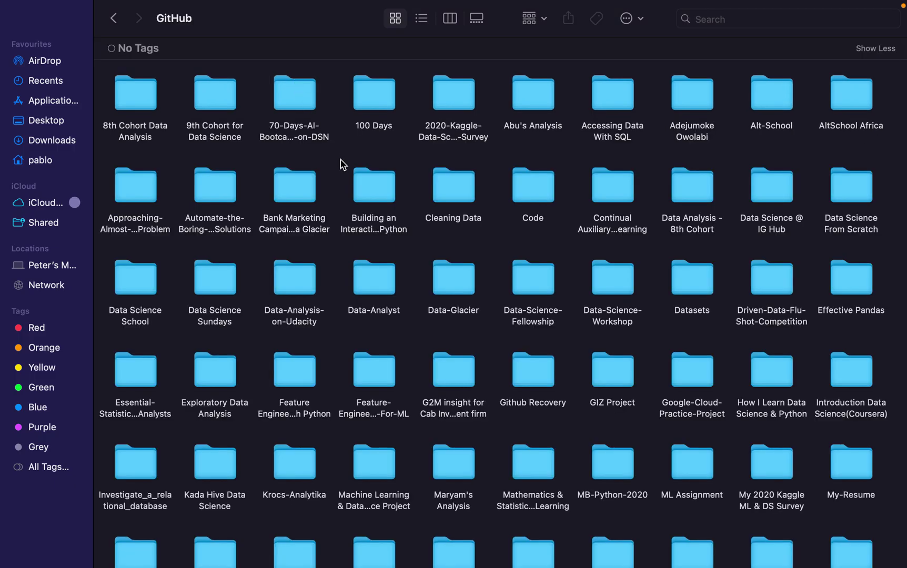
Step: Create a new folder named 'Data Channel' in GitHub and open it
right_click(340, 150)
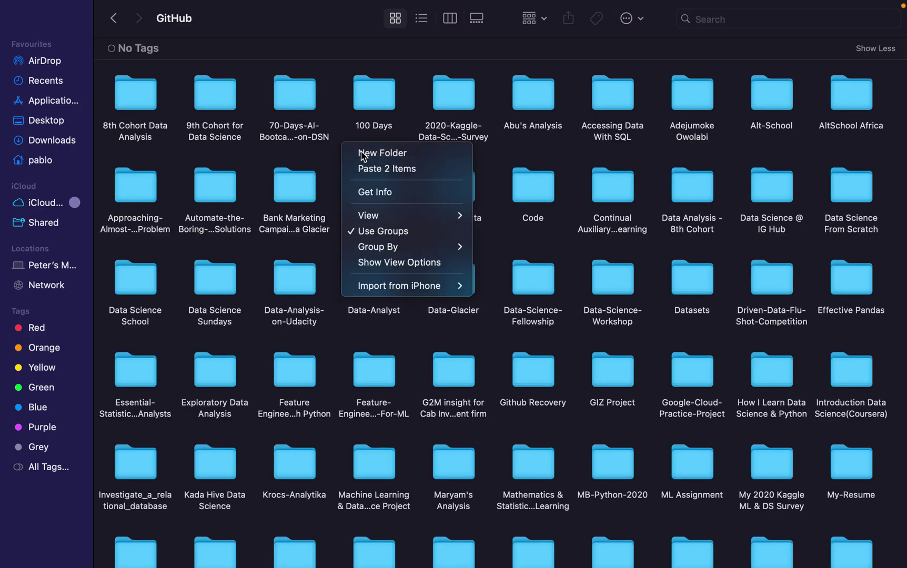
click(368, 151)
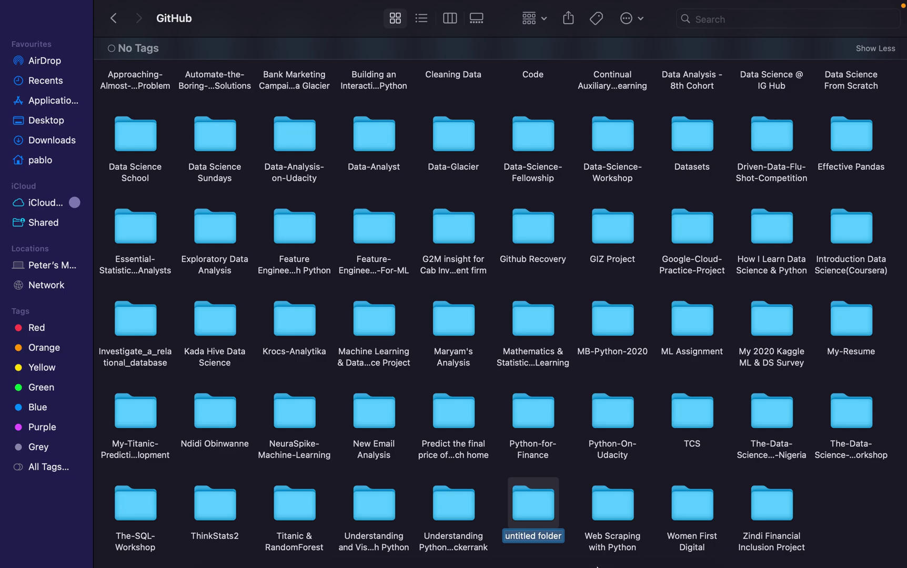
double_click(521, 536)
key(Right)
key(Right)
key(super+Right)
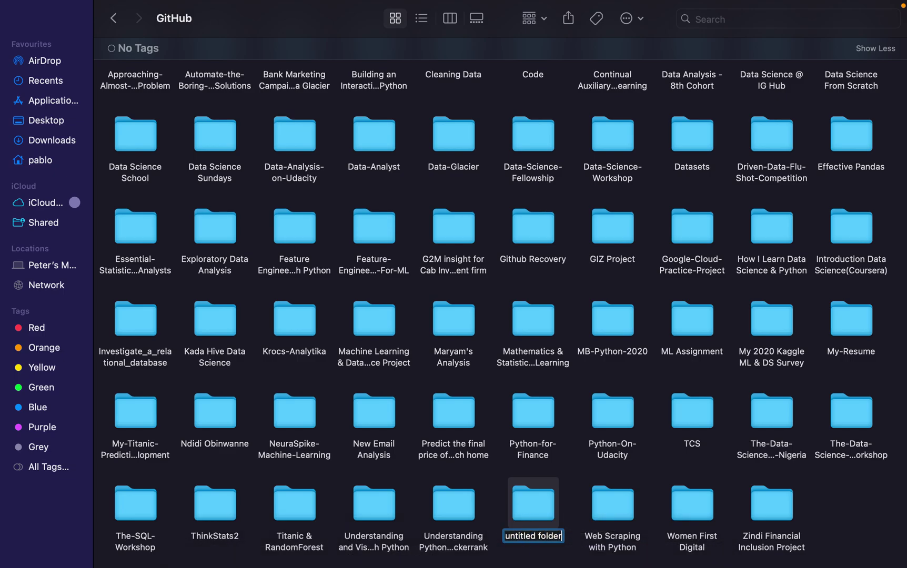
key(BackSpace)
key(BackSpace)
key(BackSpace)
key(BackSpace)
key(BackSpace)
key(BackSpace)
key(BackSpace)
key(BackSpace)
key(BackSpace)
key(BackSpace)
key(BackSpace)
key(BackSpace)
key(BackSpace)
key(BackSpace)
text(D)
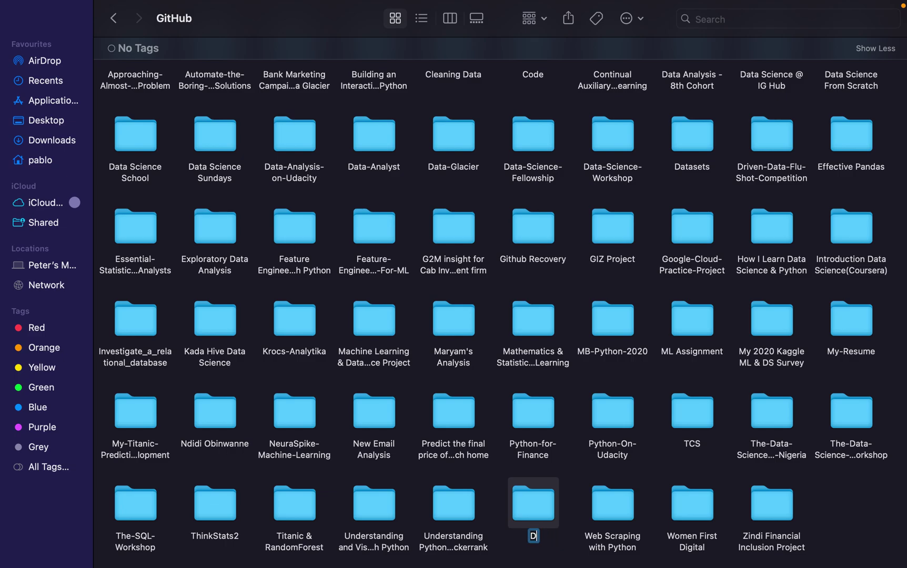
text(ata)
key(BackSpace)
text(Chan)
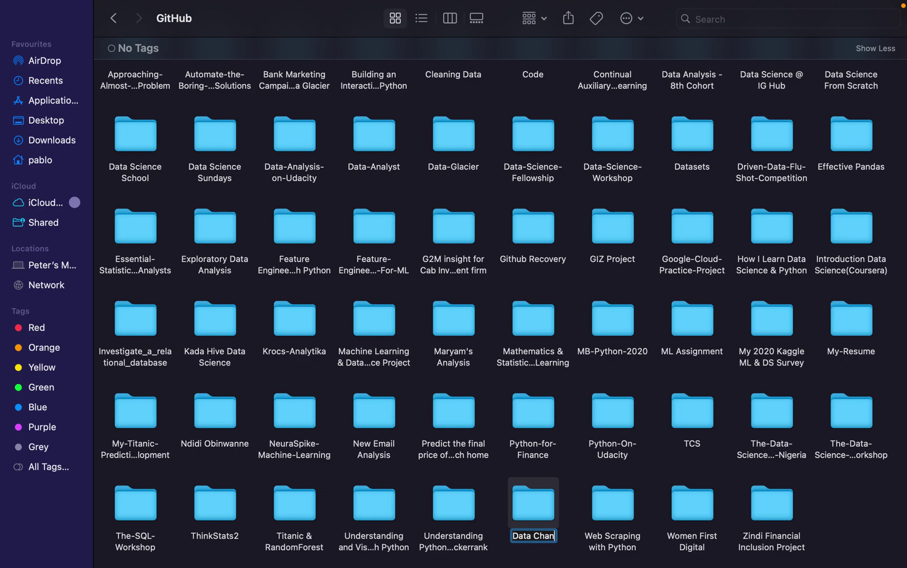
text(ne)
text(l)
key(Return)
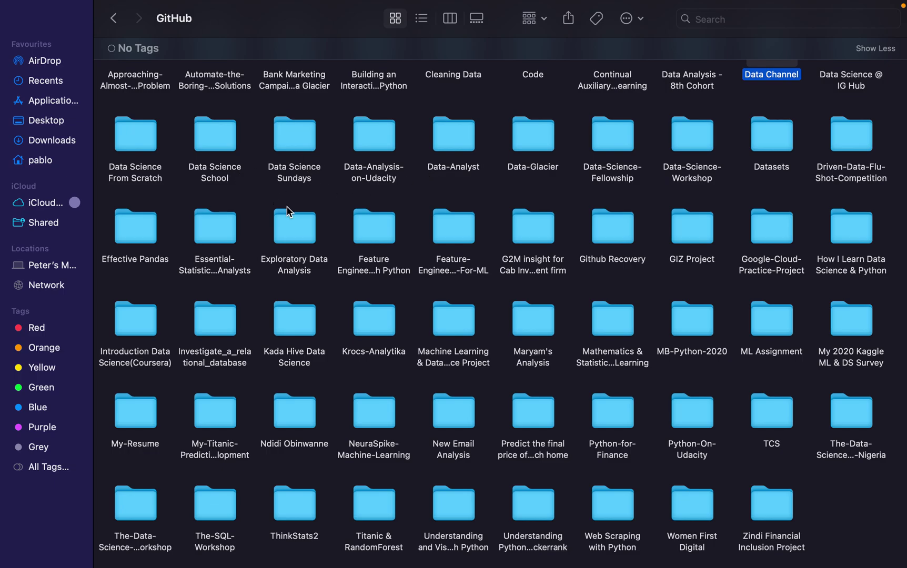
scroll(287, 206, up, 2)
scroll(692, 144, up, 3)
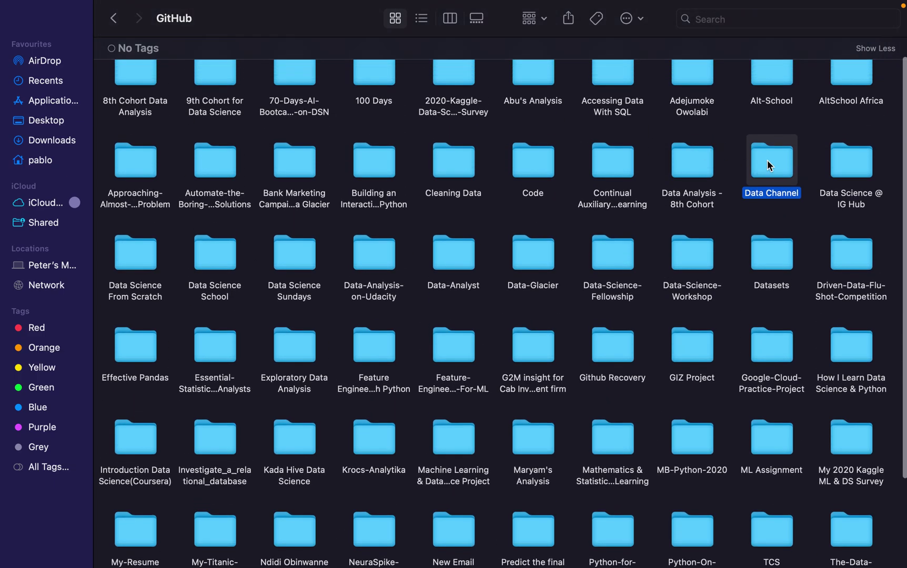
double_click(770, 162)
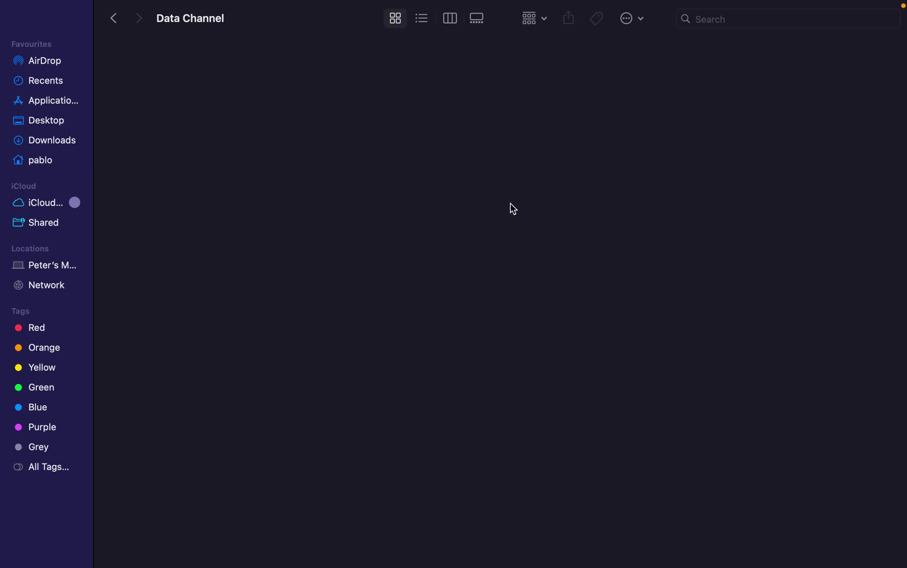
key(super+Tab)
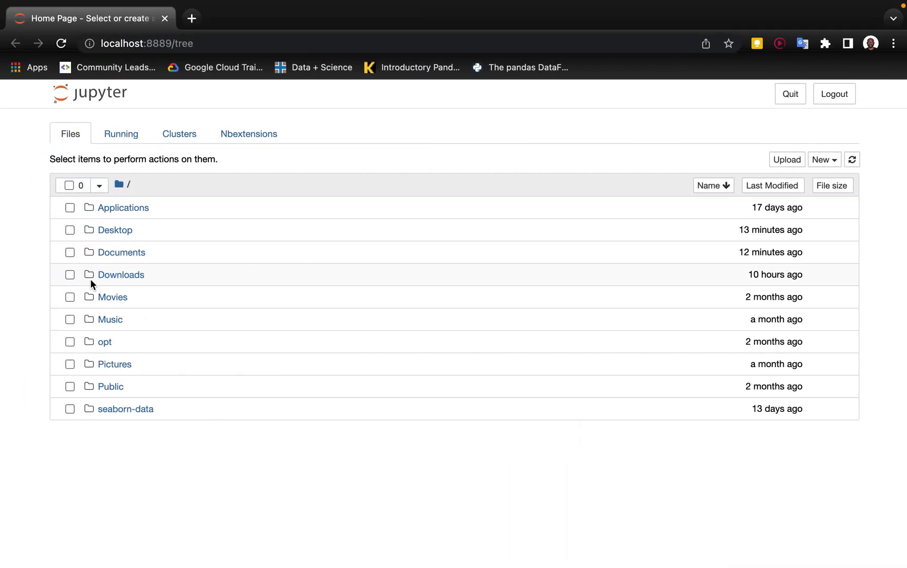
Step: Browse Jupyter's file tree through Documents and GitHub into the Data Channel folder
click(117, 253)
click(132, 276)
click(117, 275)
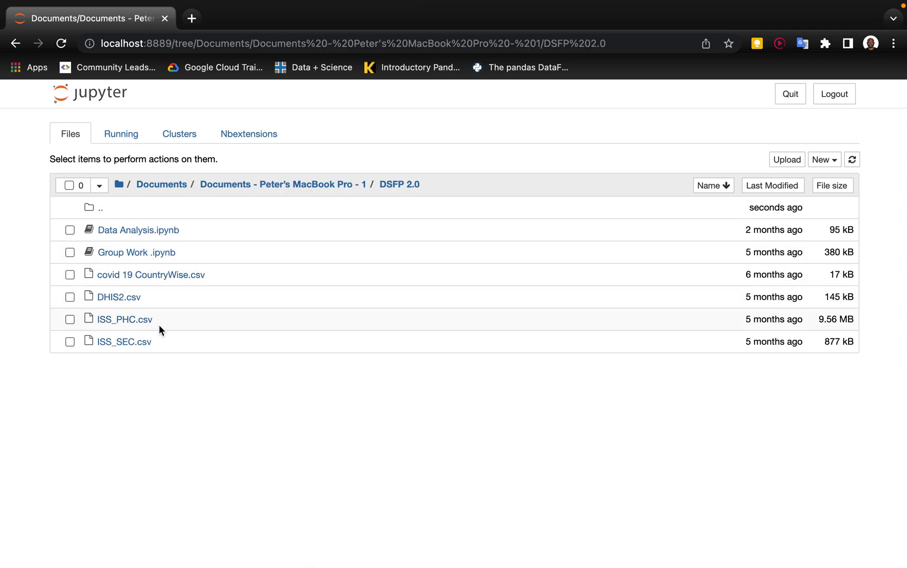
click(297, 185)
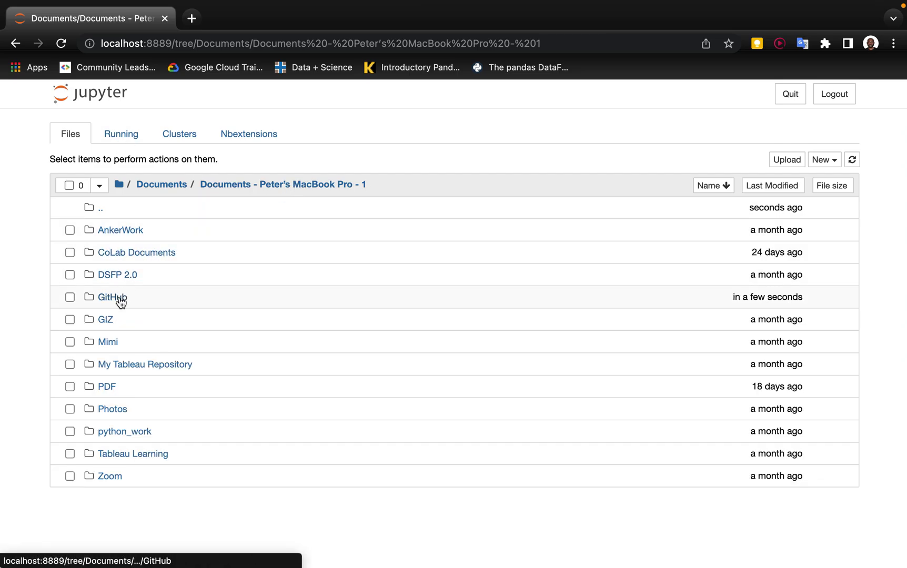
click(112, 297)
scroll(213, 368, down, 5)
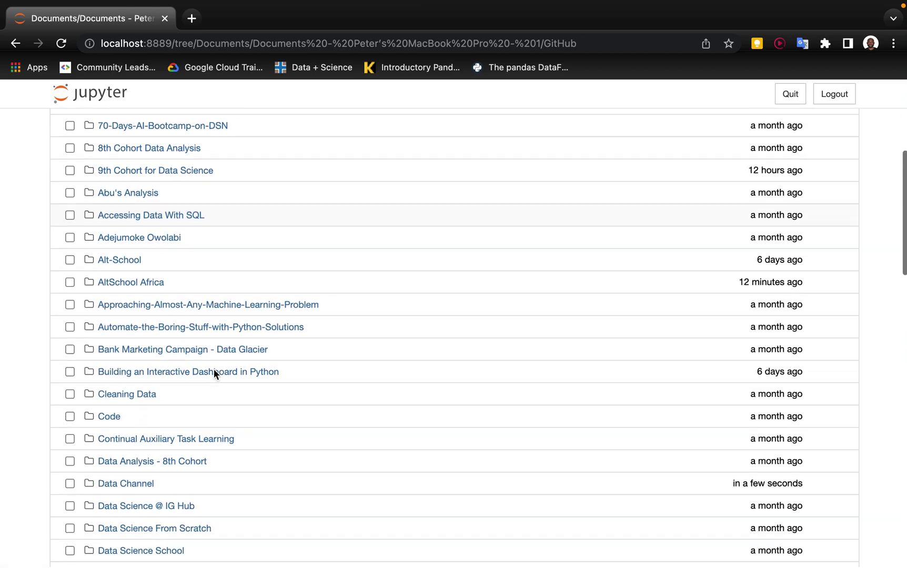
scroll(213, 369, down, 1)
click(124, 365)
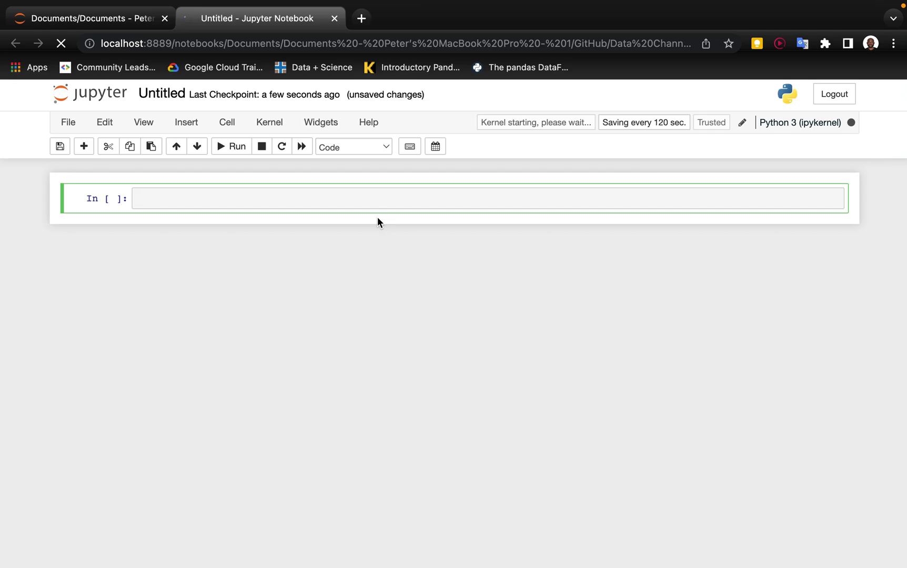
Step: Rename the untitled notebook 'Learning Python for Data Science' and return to the folder tab
click(162, 94)
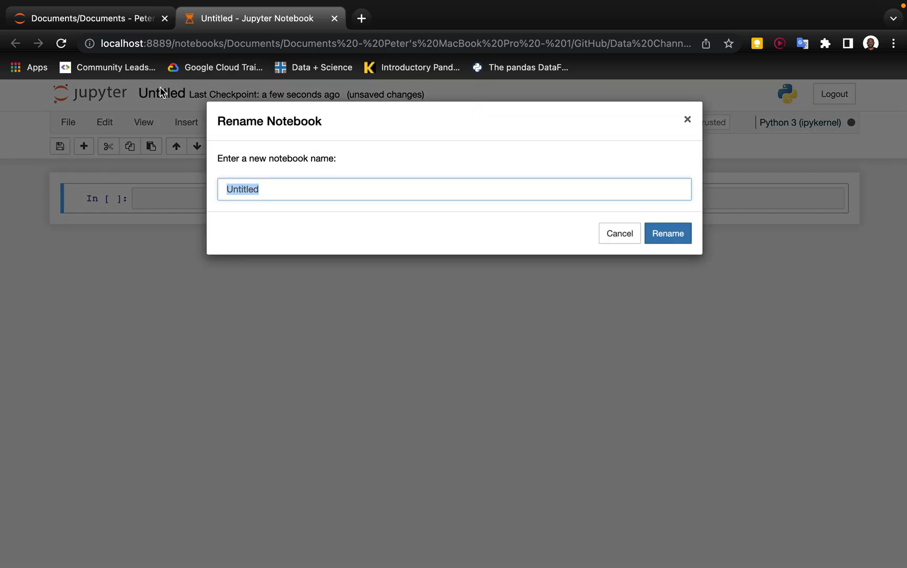
text(Lea)
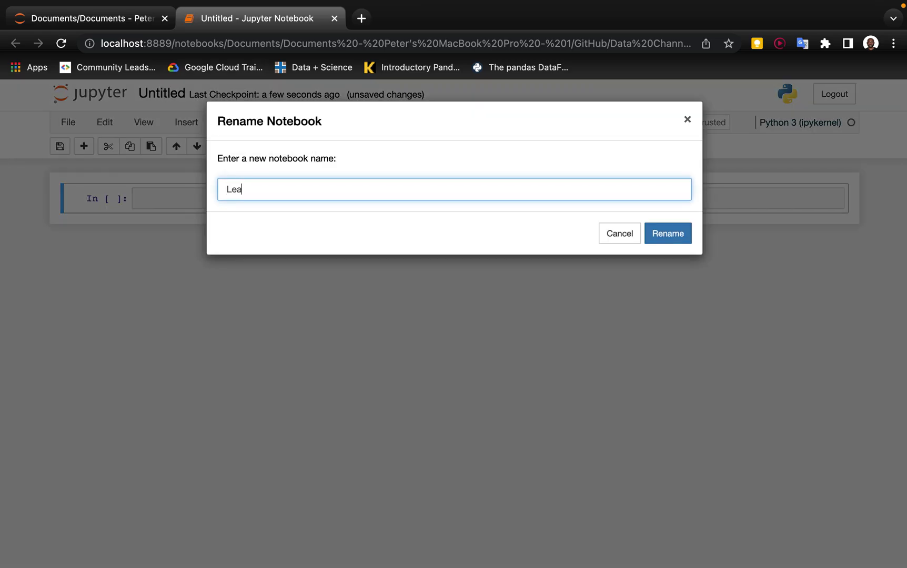
text(rning )
text(Python f)
text(or Data S)
text(cience)
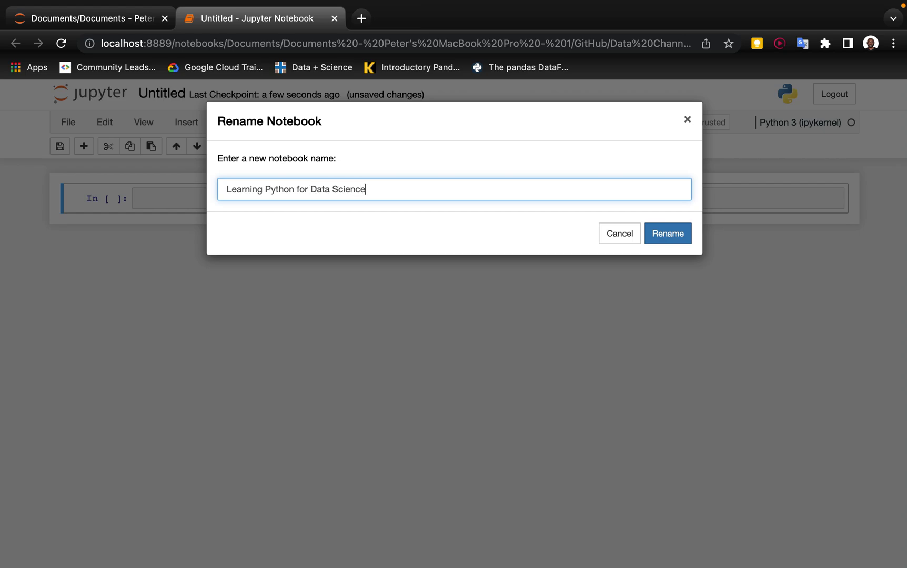
click(667, 233)
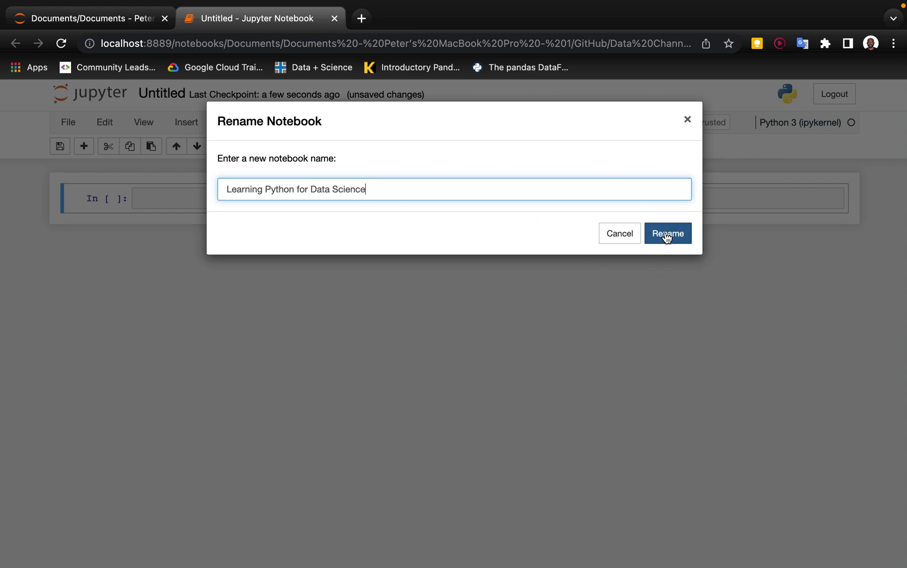
click(92, 19)
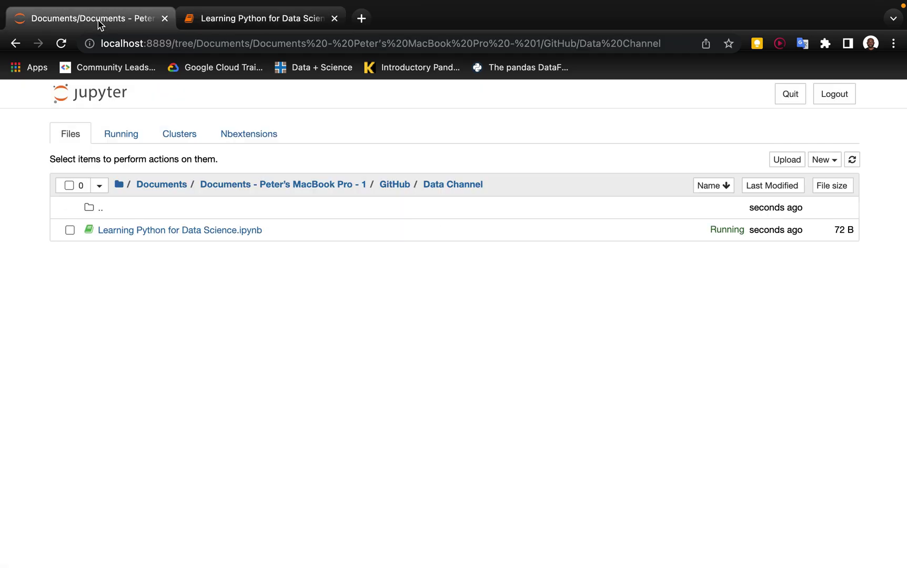
Step: Add a Python 3 (ipykernel) notebook and rename it 'Statistics with Python'
click(824, 162)
click(779, 195)
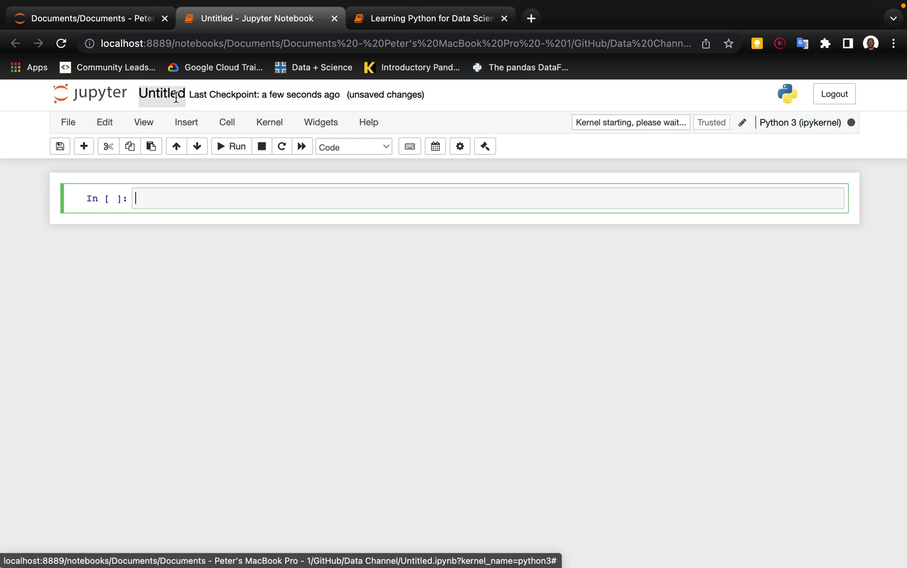
click(170, 96)
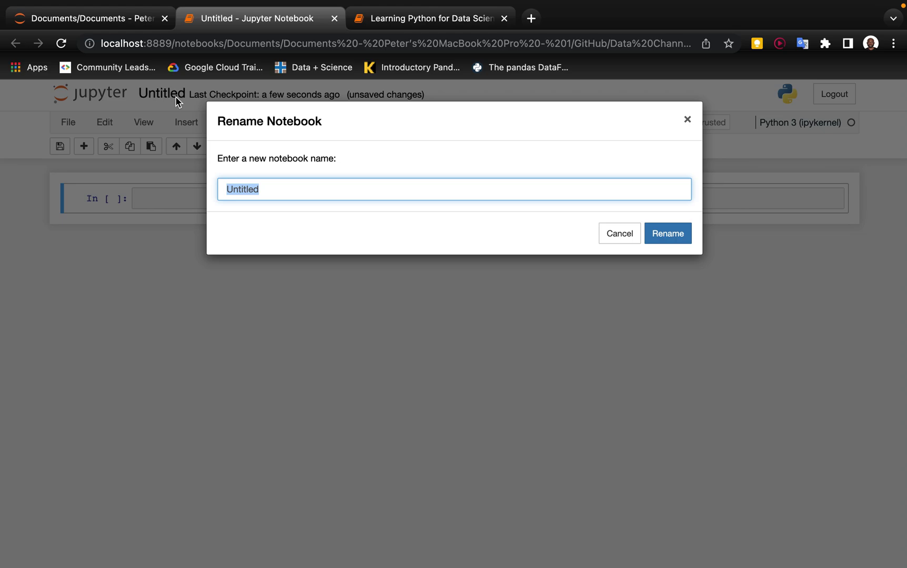
text(Stat)
text(istics w)
text(ith )
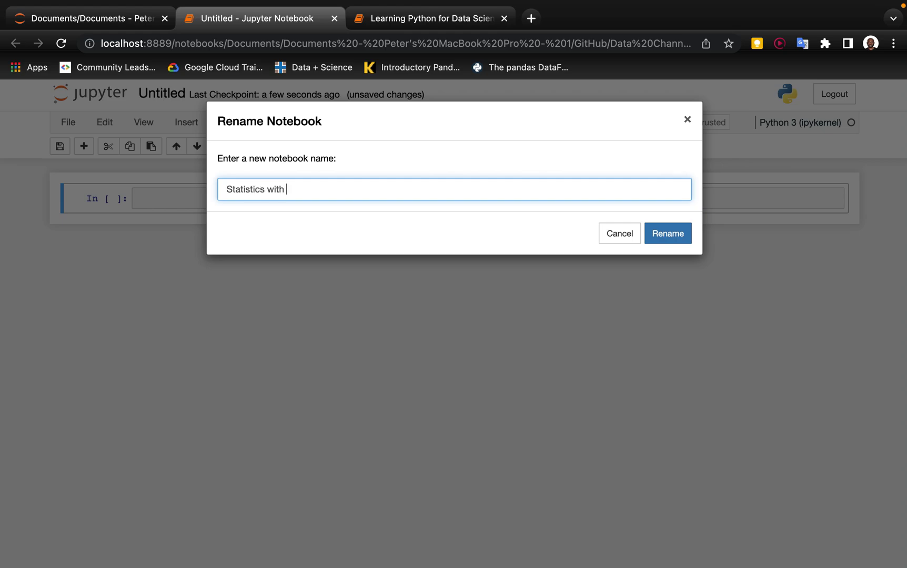
text(Python)
click(667, 234)
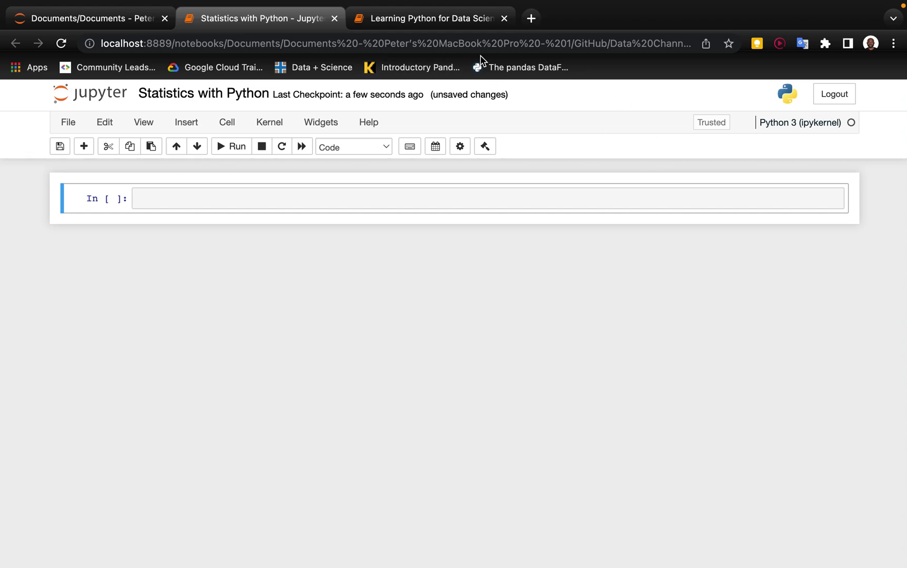
Step: Create a third Python 3 notebook named 'Data Analysis with Python', then check the other notebook tabs
click(93, 18)
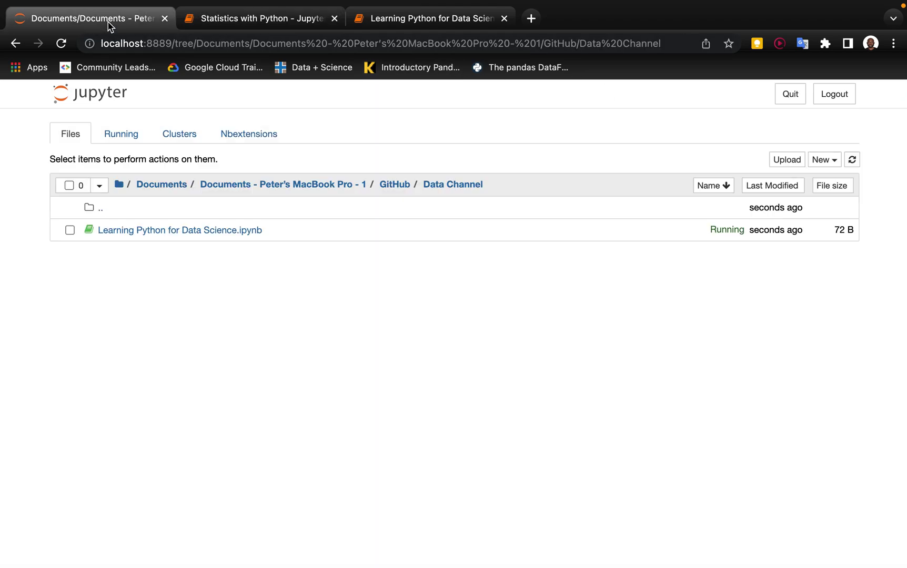
click(822, 160)
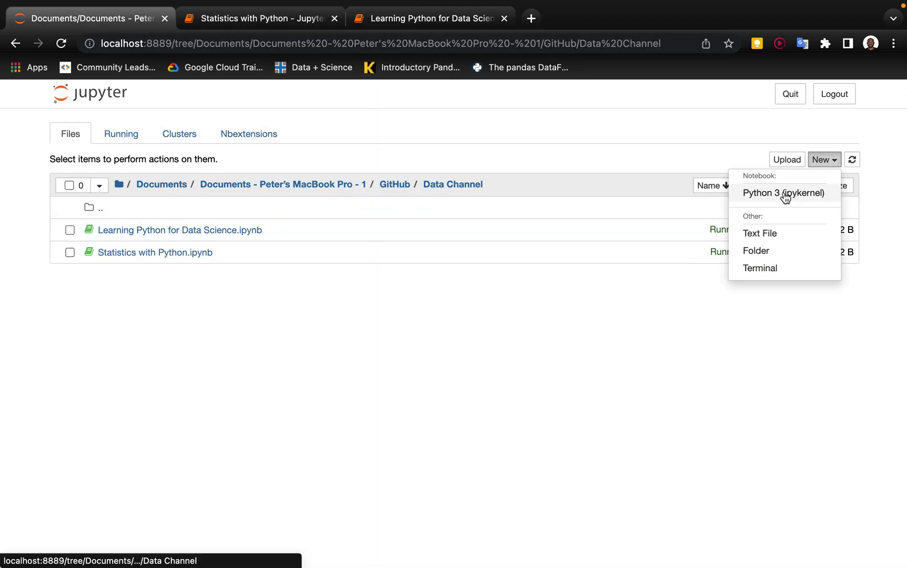
click(783, 193)
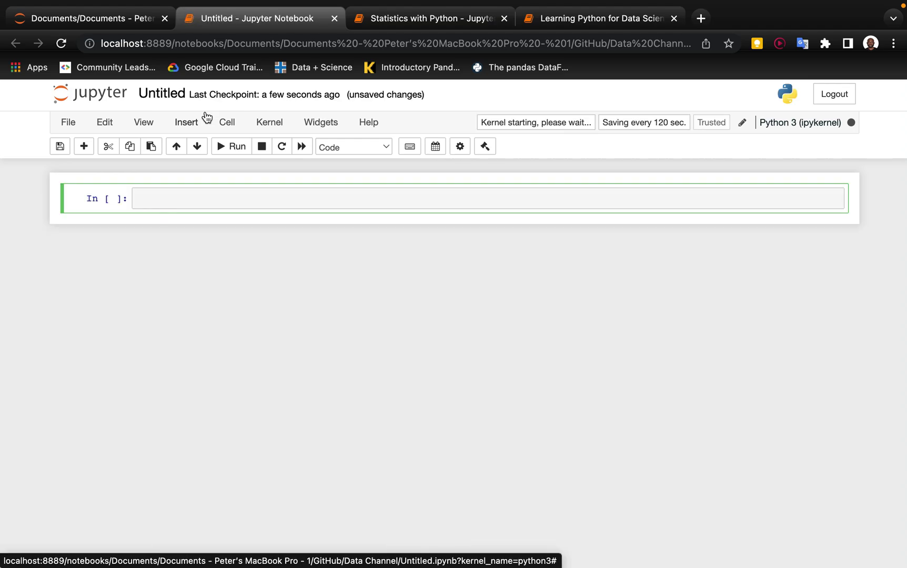
click(159, 91)
text(Data Analys)
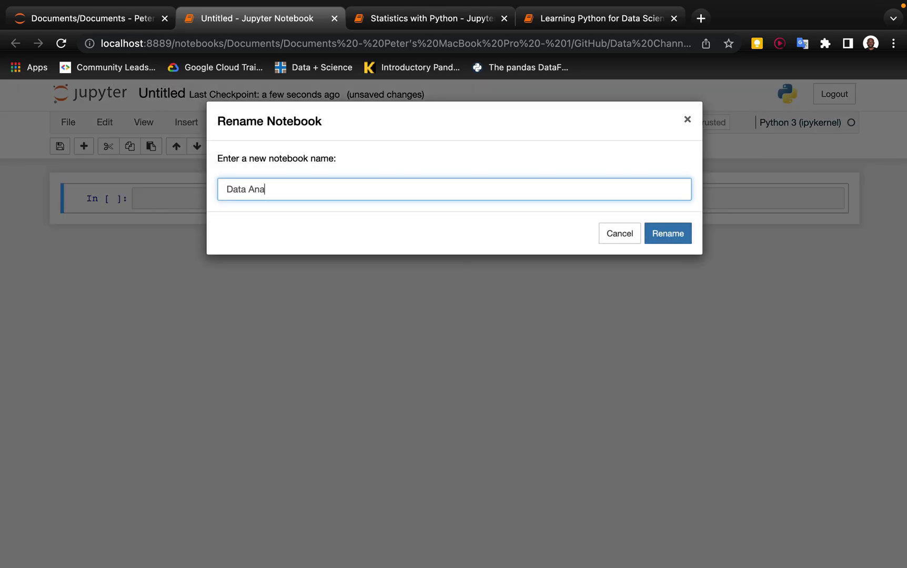
text(is )
text(with P)
text(ython)
click(661, 240)
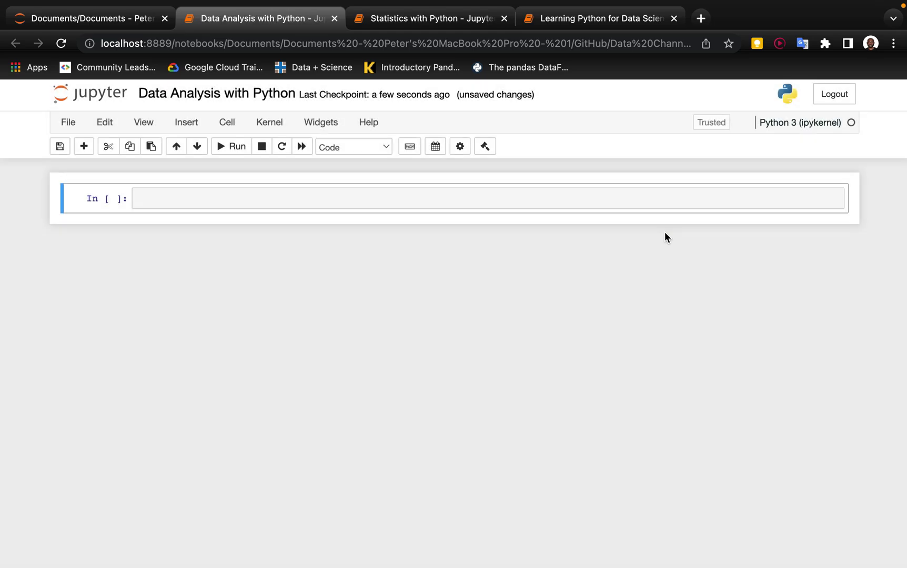
click(556, 19)
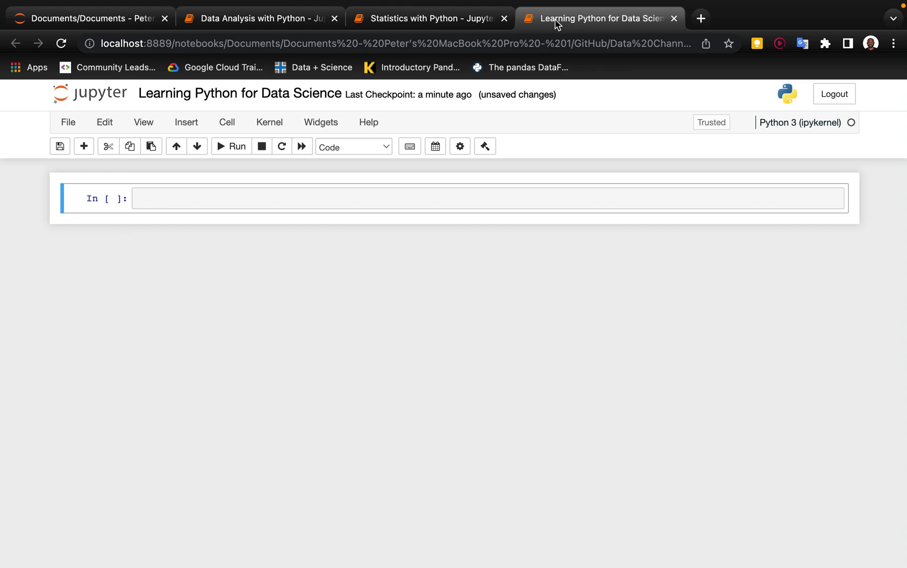
click(431, 19)
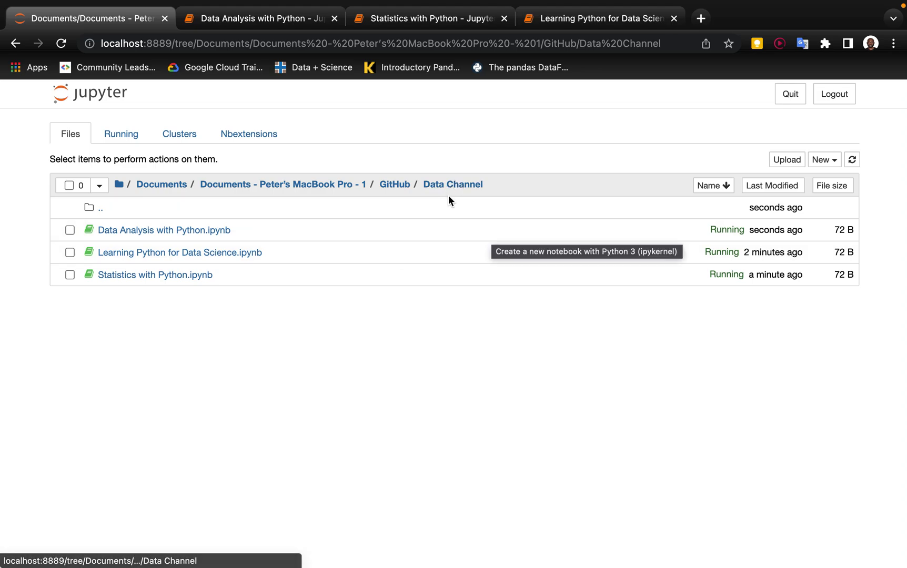
Step: In Finder's GitHub folder, insert 'Science' to rename Data Channel to Data Science Channel
key(ctrl+Right)
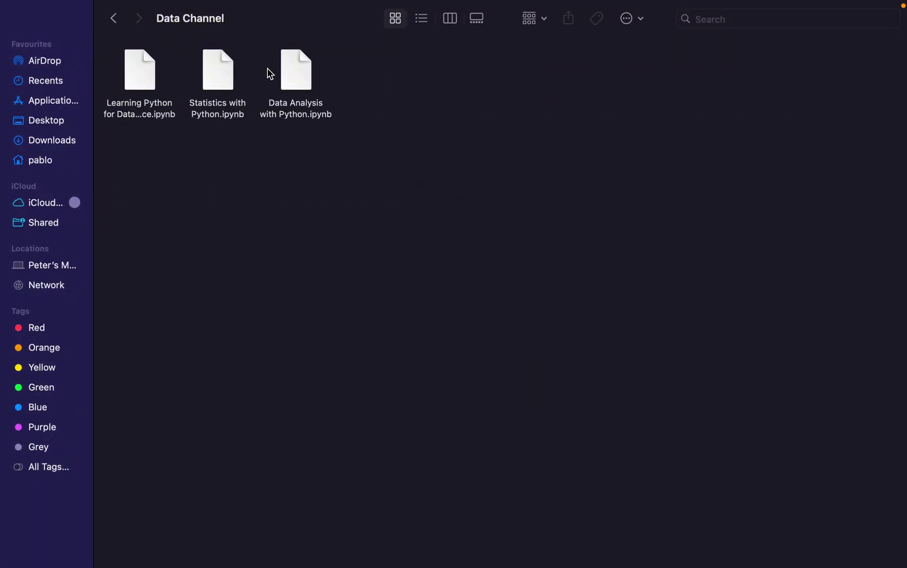
click(113, 19)
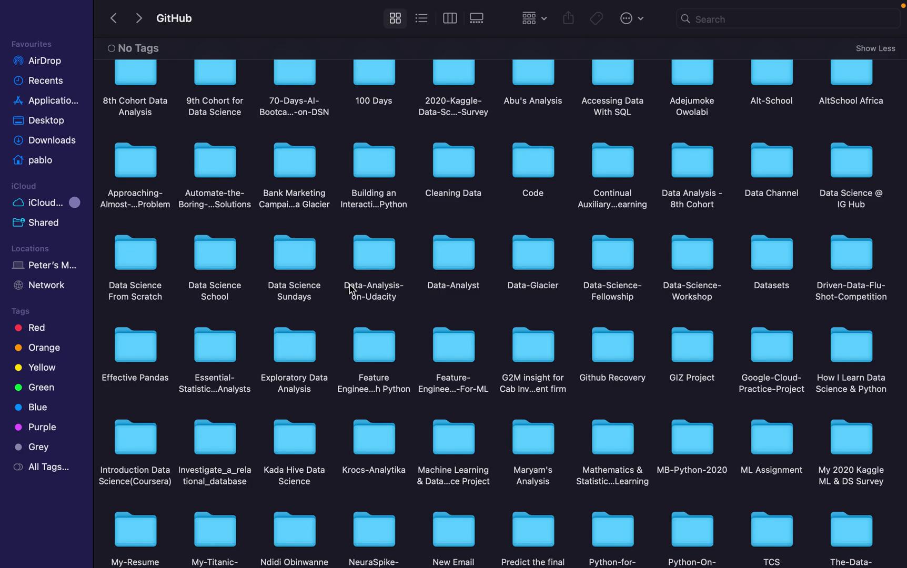
click(774, 195)
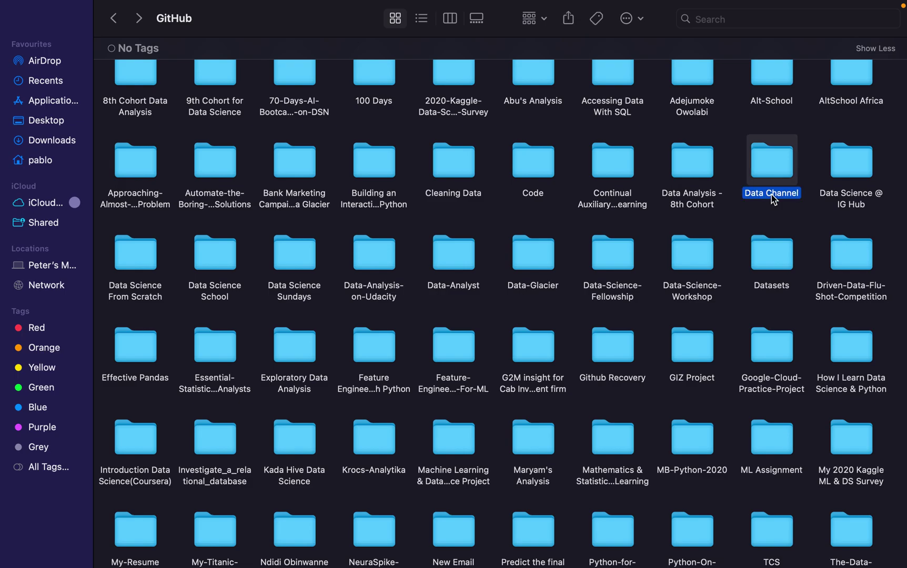
click(772, 192)
click(767, 193)
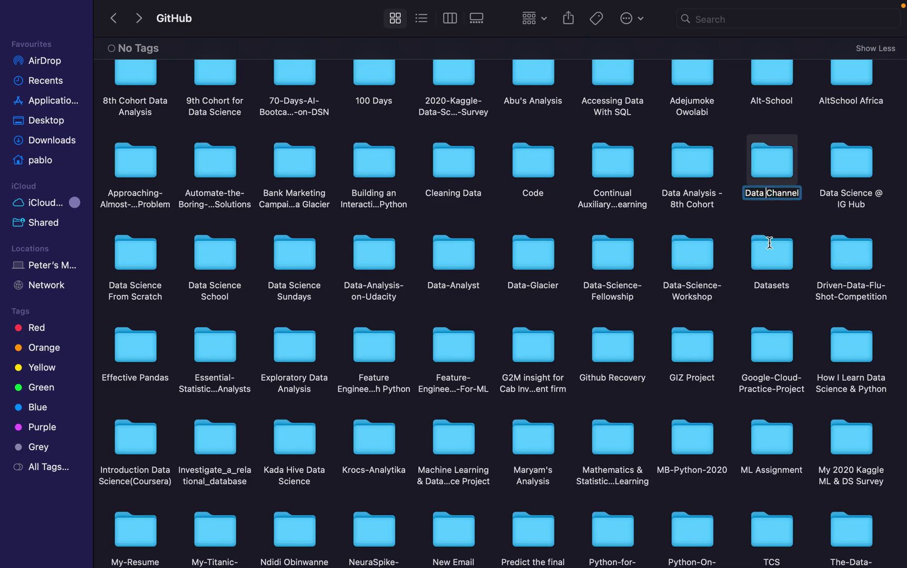
text(Scie)
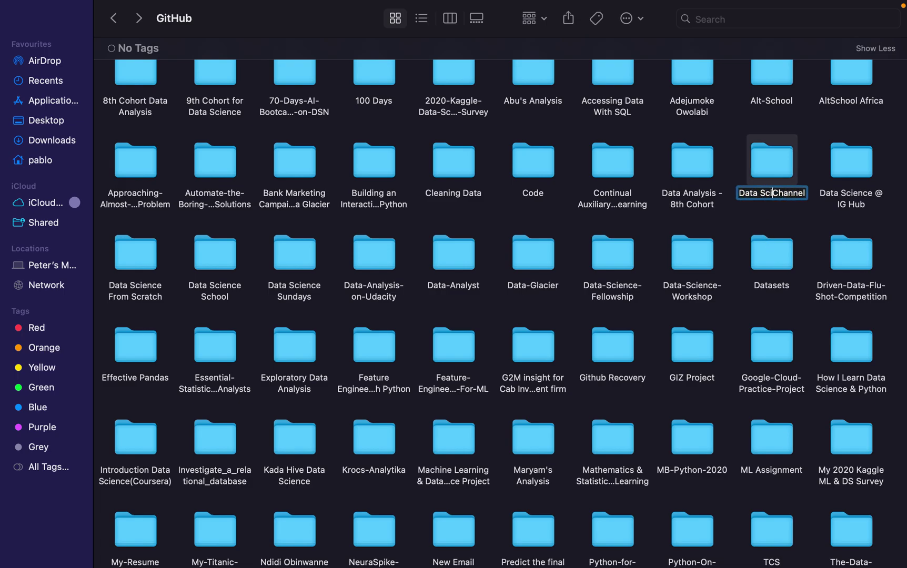
text(nce)
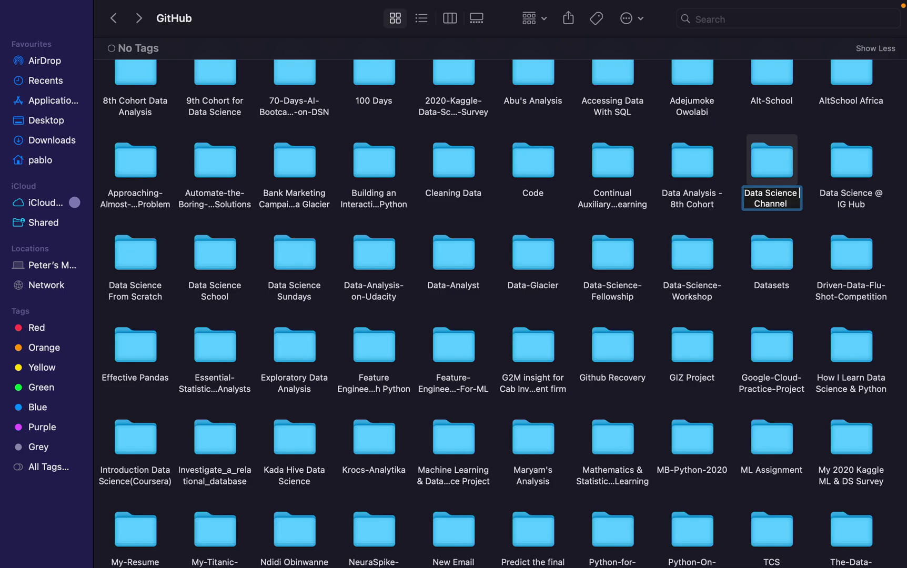
key(Return)
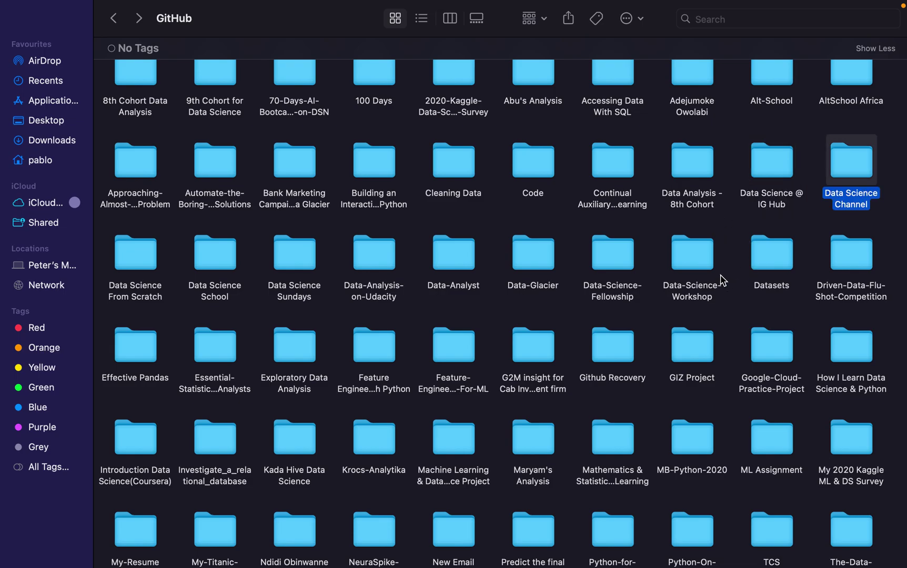
key(ctrl+Left)
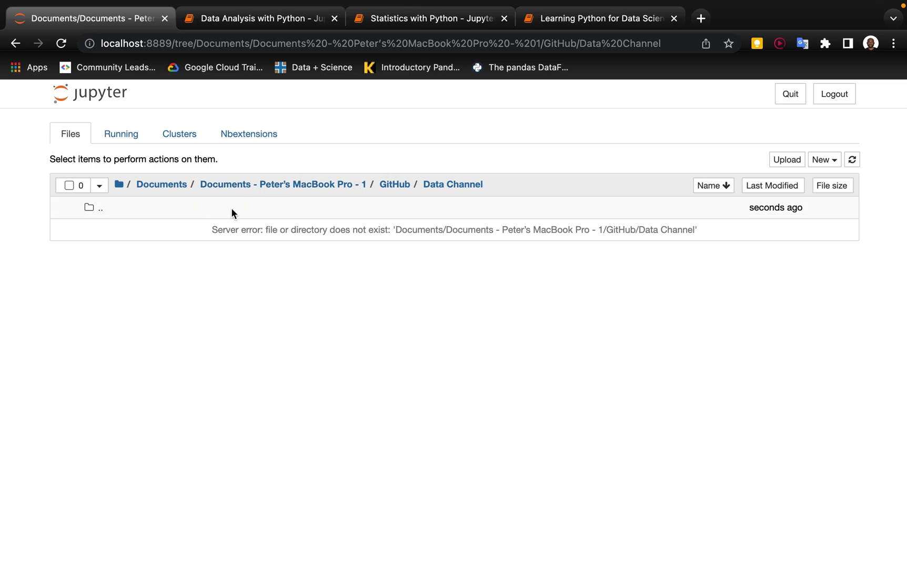
Step: Open Data Science Channel from the GitHub listing, then switch to the Data Analysis with Python tab
click(393, 185)
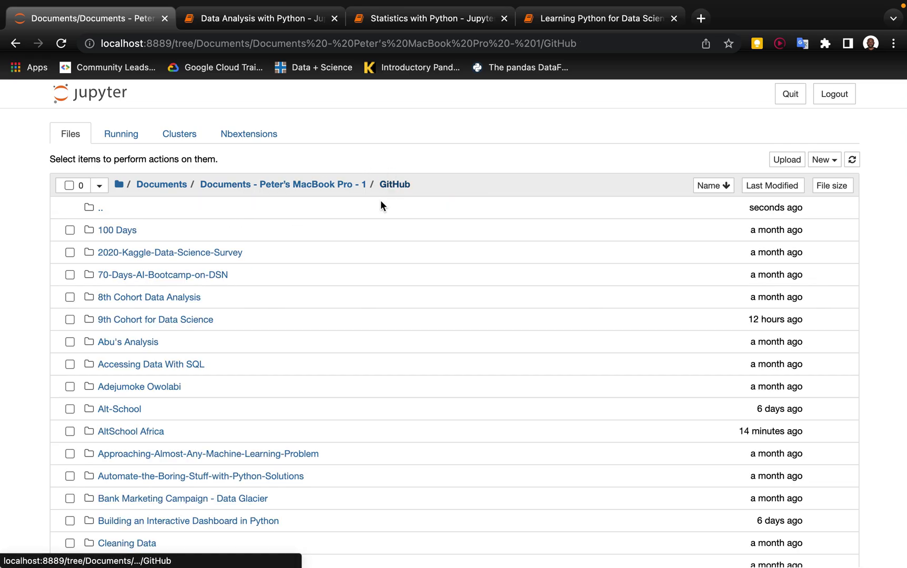
scroll(260, 388, down, 4)
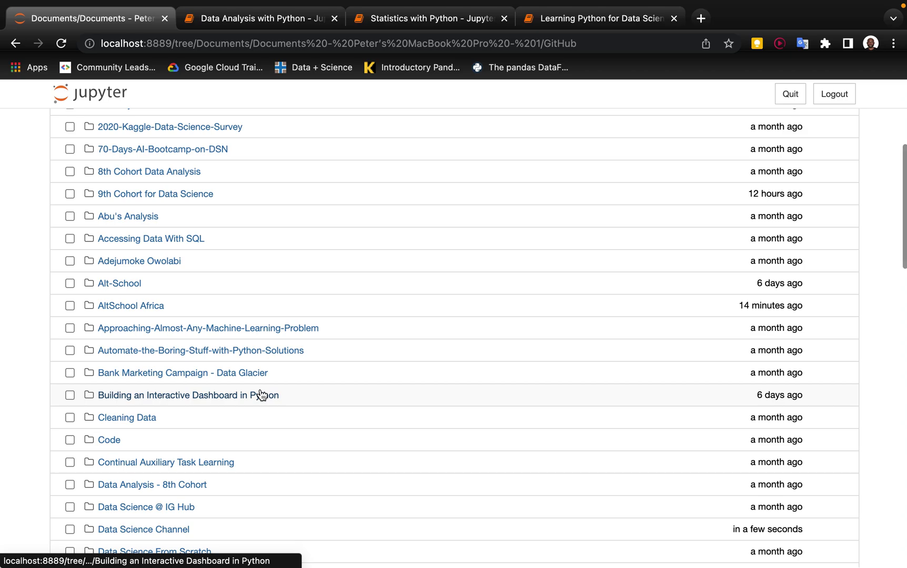
scroll(260, 394, down, 1)
click(168, 399)
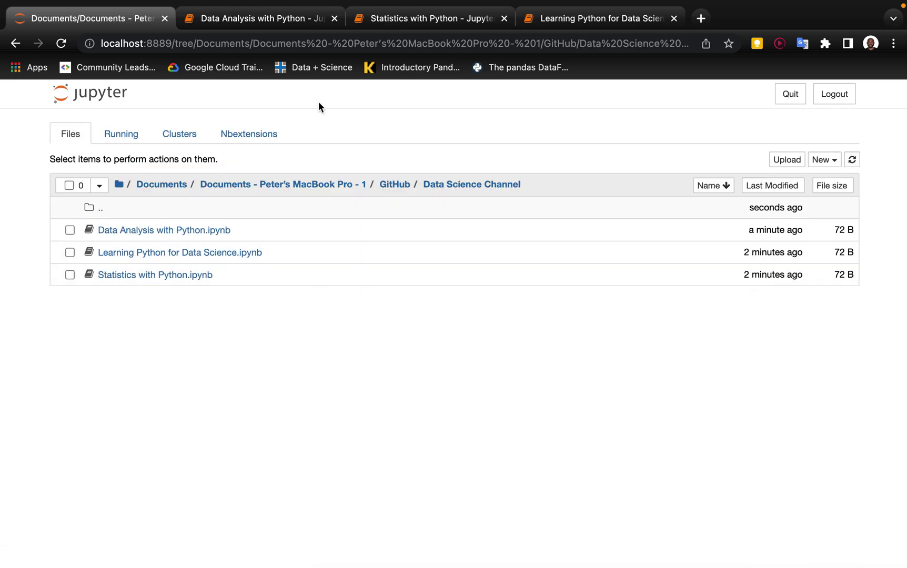
click(275, 19)
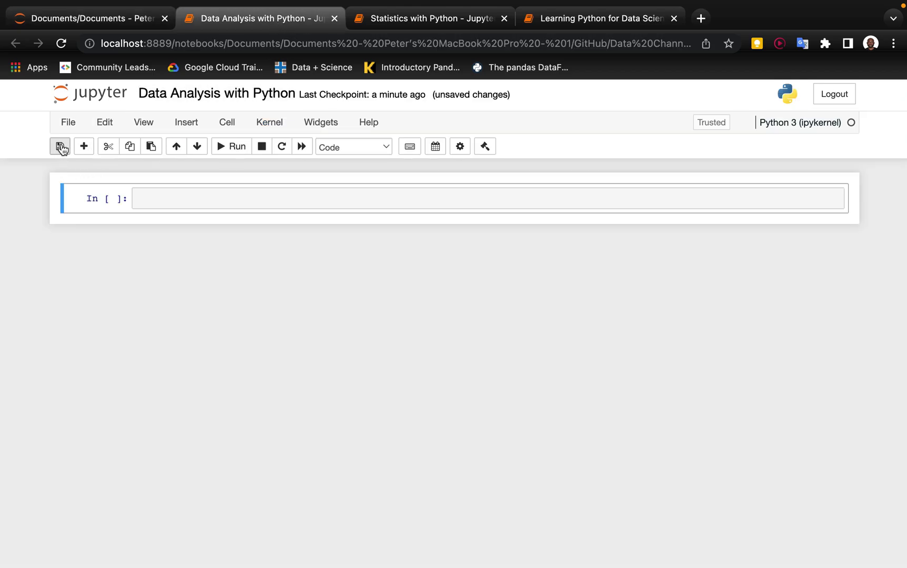
Step: Close and Halt the Data Analysis and Statistics notebooks, then open Learning Python for Data Science
click(69, 122)
mouse_move(92, 322)
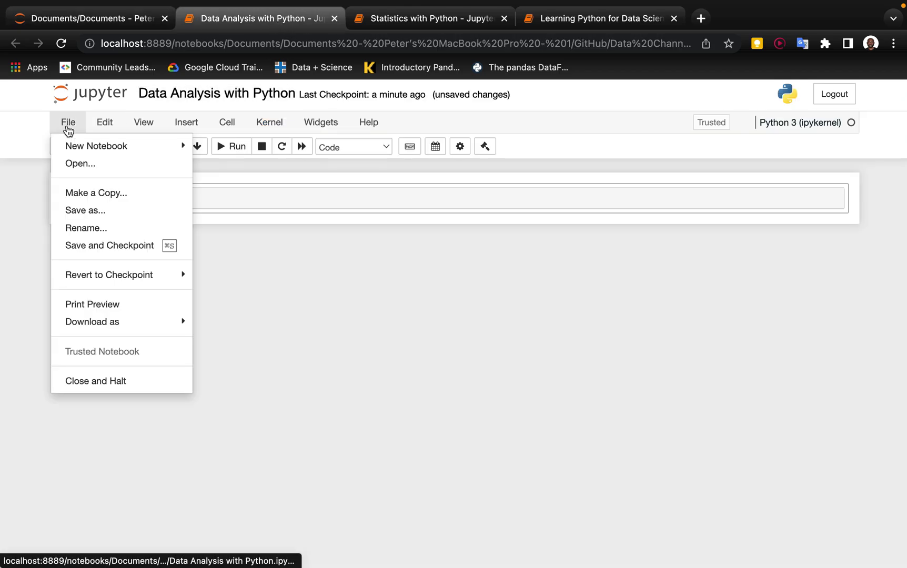
click(94, 381)
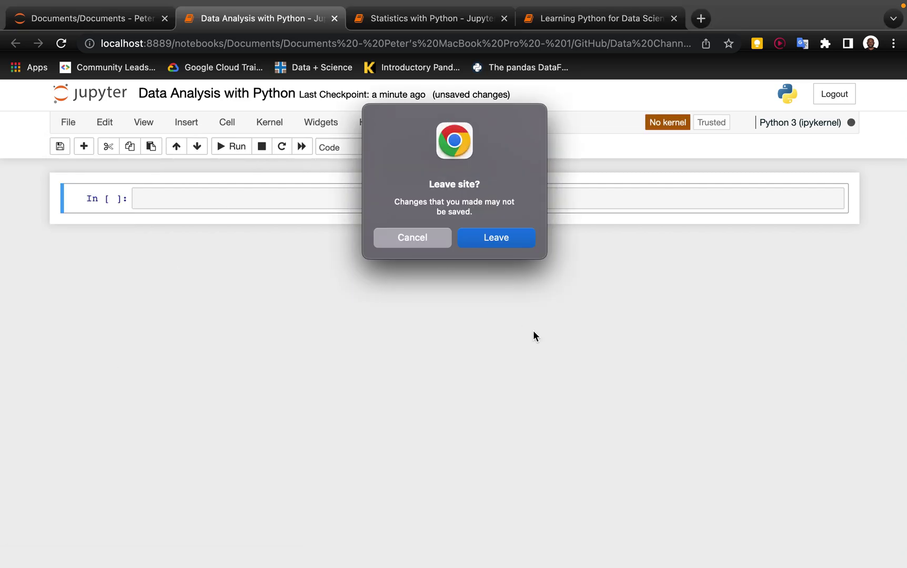
click(513, 238)
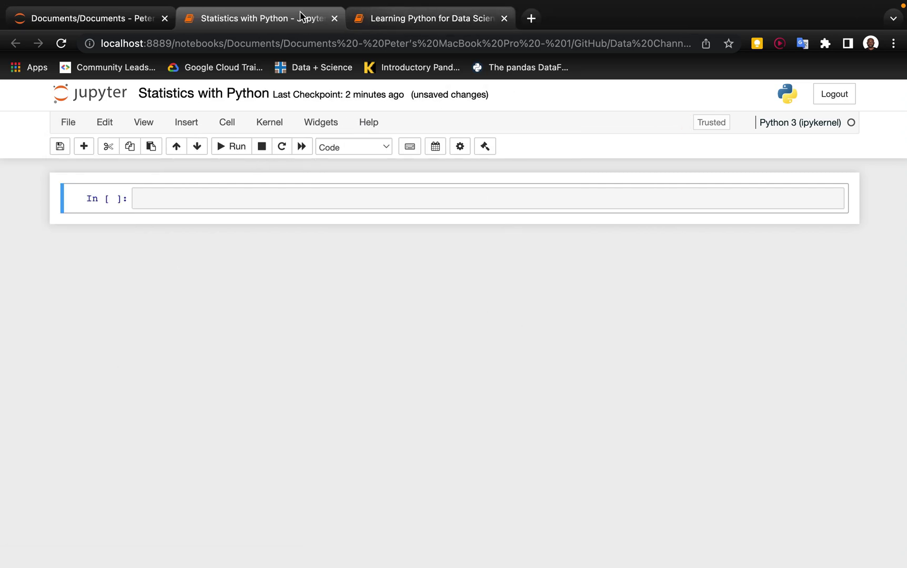
click(68, 122)
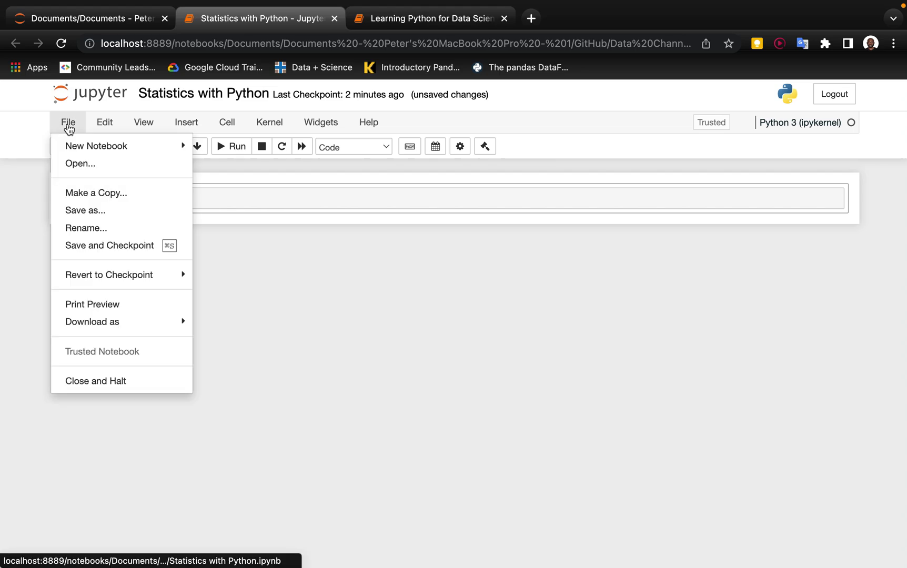
click(95, 381)
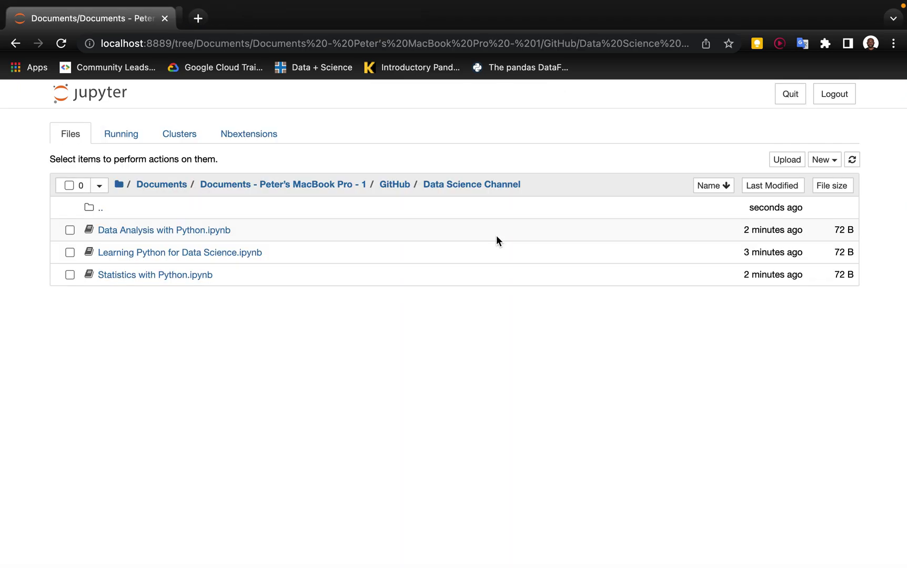
click(189, 252)
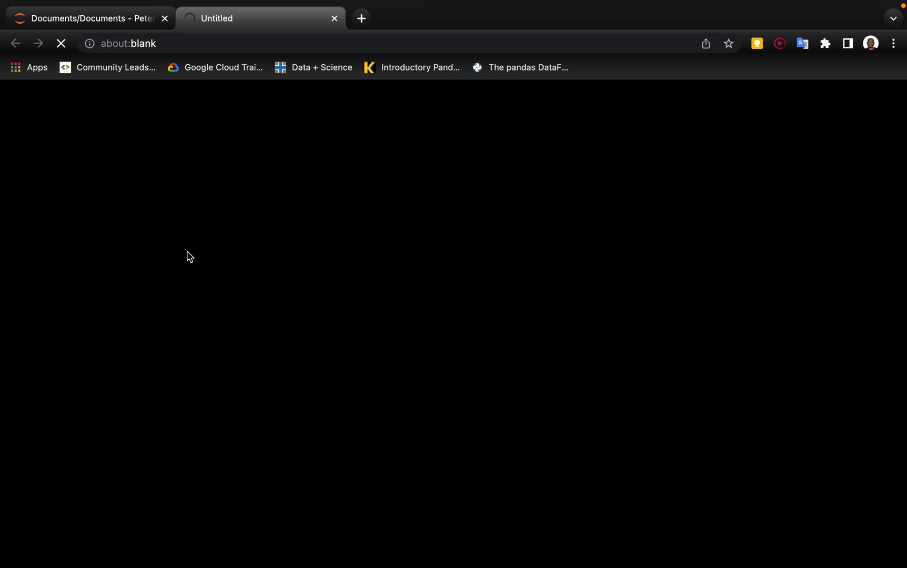